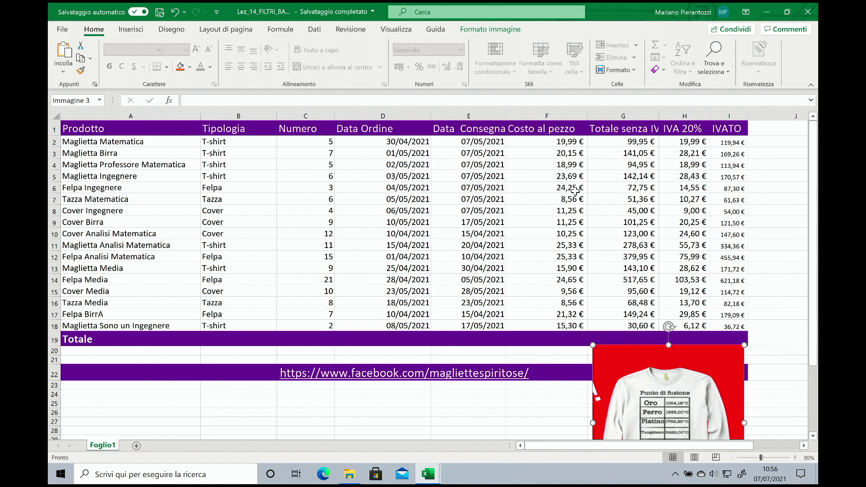
Turn on filtering for the table's header row starting at the Prodotto cell
{"action": "left_click", "coordinate": [133, 133]}
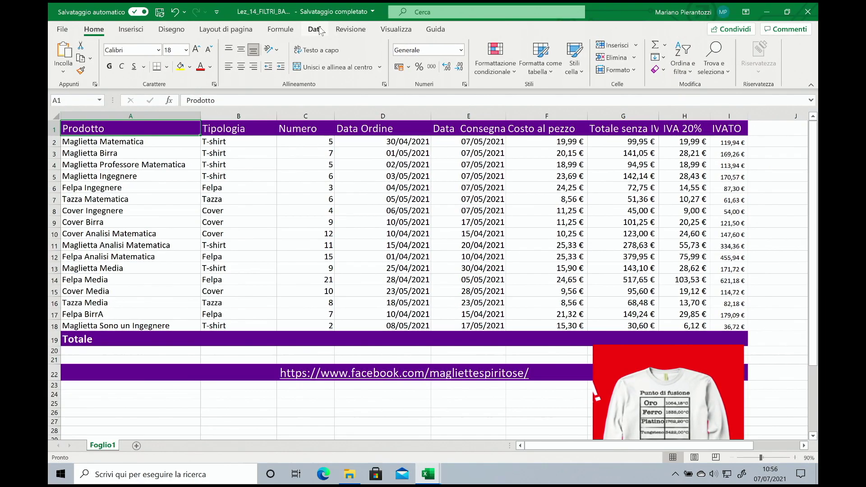
{"action": "left_click", "coordinate": [315, 29]}
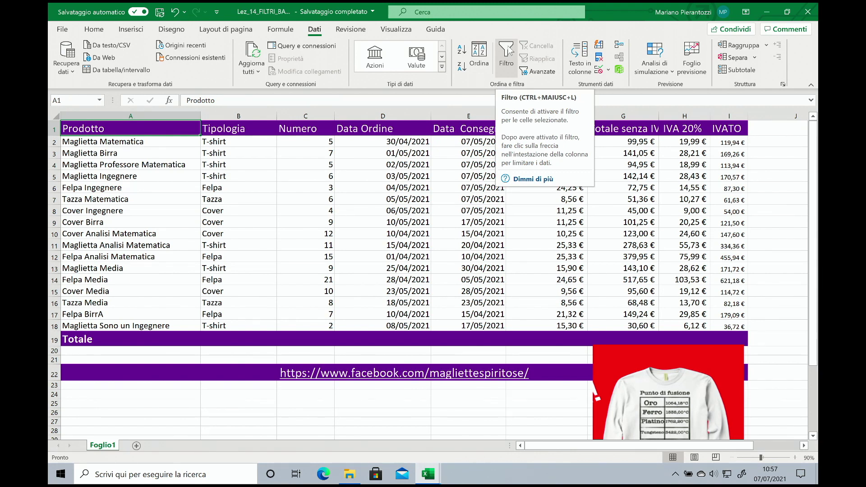
{"action": "left_click", "coordinate": [508, 51]}
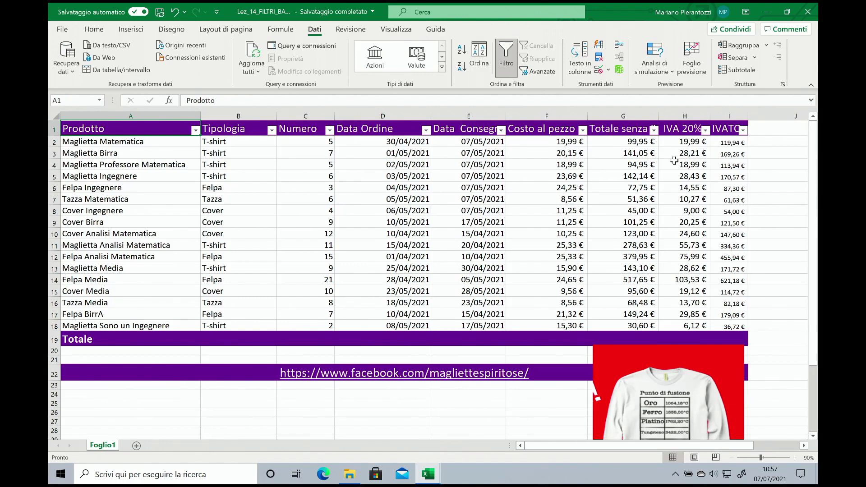
Filter the Tipologia column to show only Cover and select the Cover cells in that column
{"action": "left_click", "coordinate": [271, 129]}
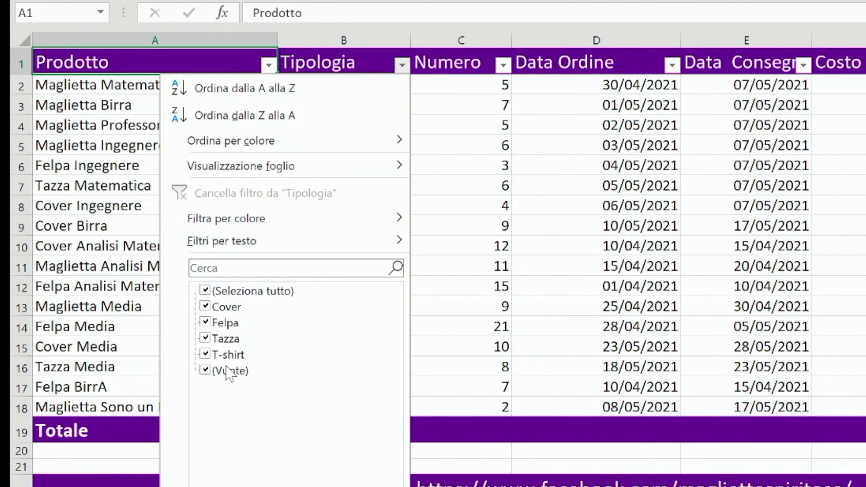
{"action": "left_click", "coordinate": [207, 291]}
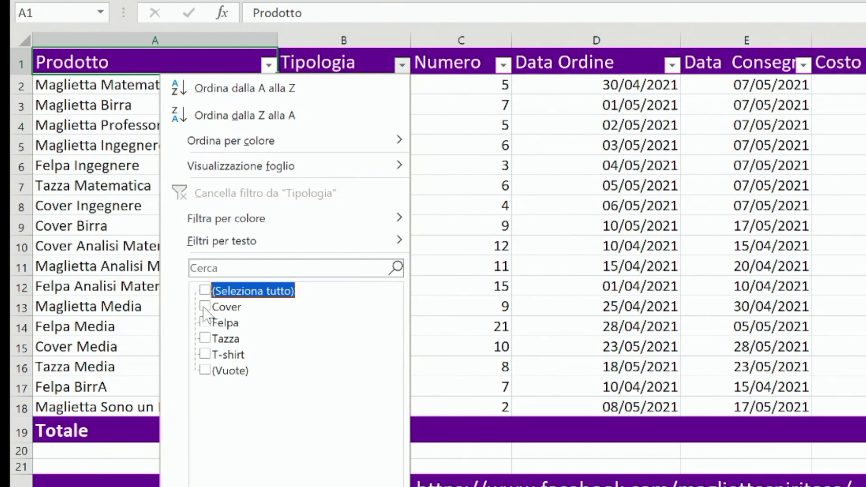
{"action": "left_click", "coordinate": [205, 308]}
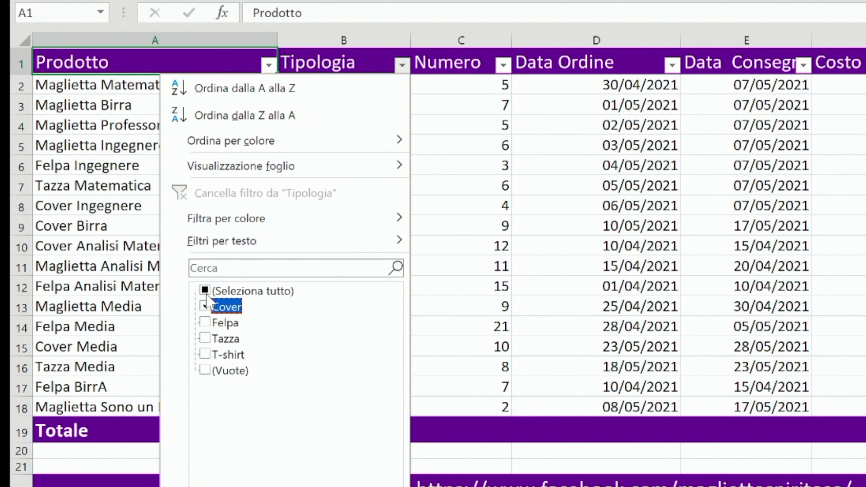
{"action": "left_click", "coordinate": [204, 290]}
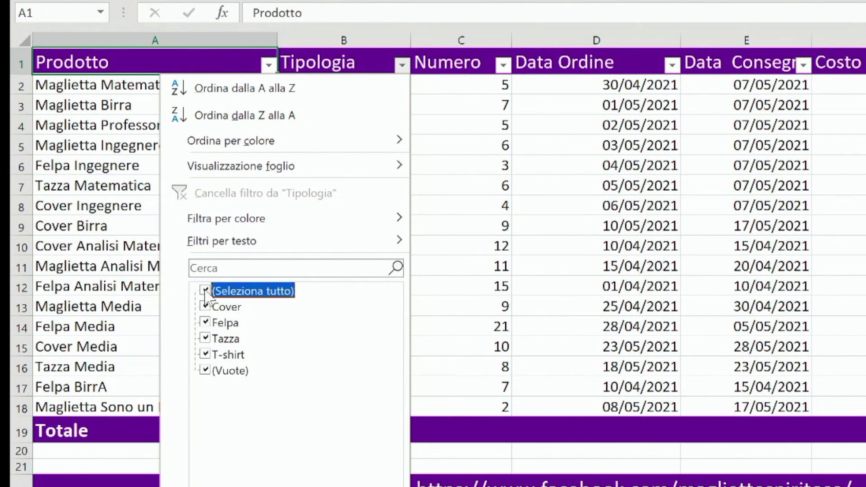
{"action": "left_click", "coordinate": [205, 291]}
{"action": "left_click", "coordinate": [205, 307]}
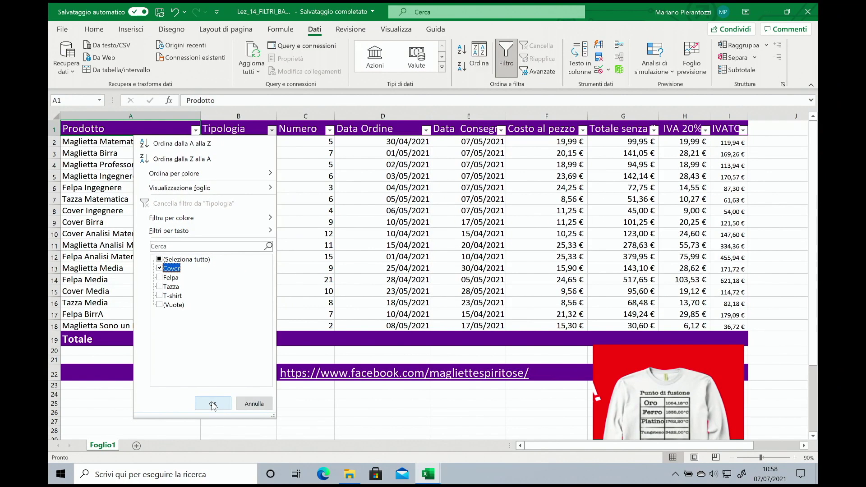
{"action": "left_click", "coordinate": [213, 403]}
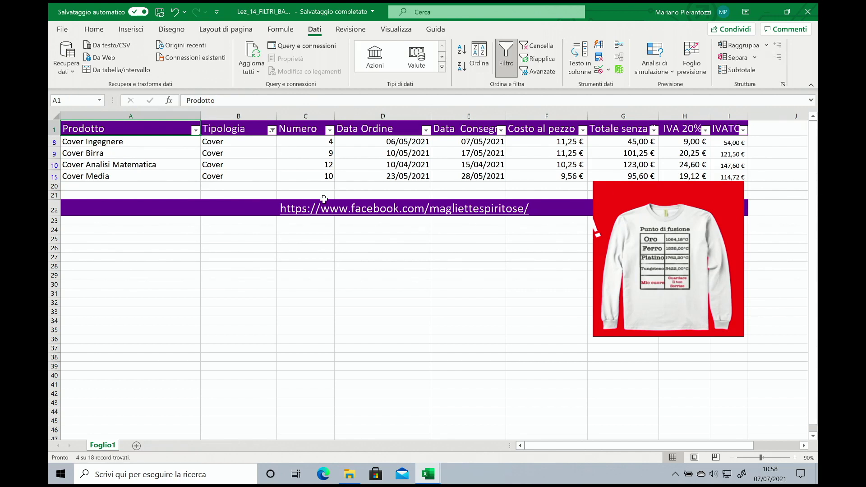
{"action": "left_click_drag", "start_coordinate": [226, 141], "coordinate": [229, 172]}
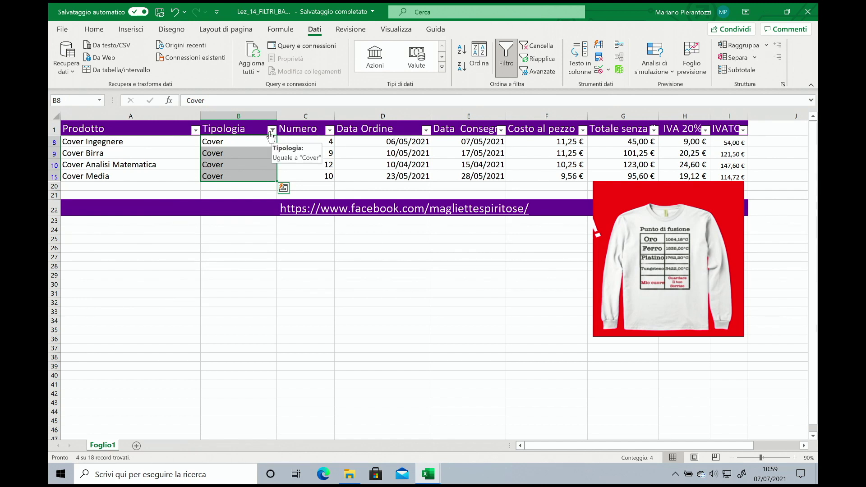
Reset the Tipologia filter so that all product types are included
{"action": "left_click", "coordinate": [272, 131]}
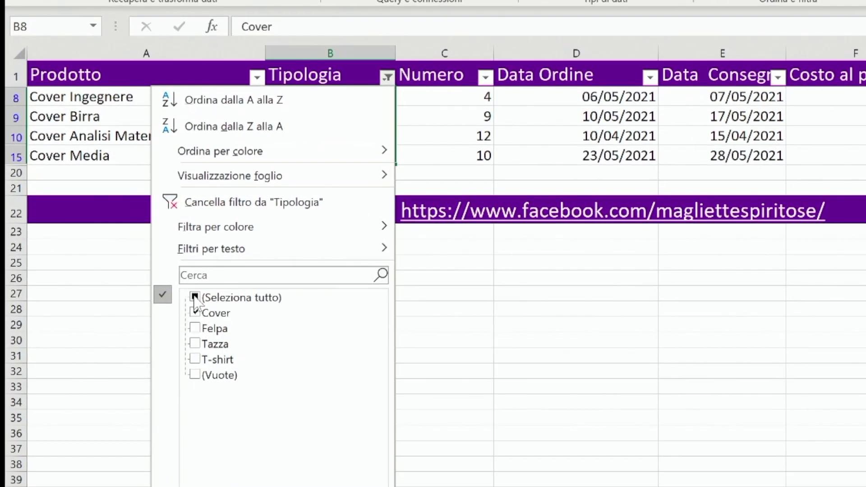
{"action": "left_click", "coordinate": [159, 259]}
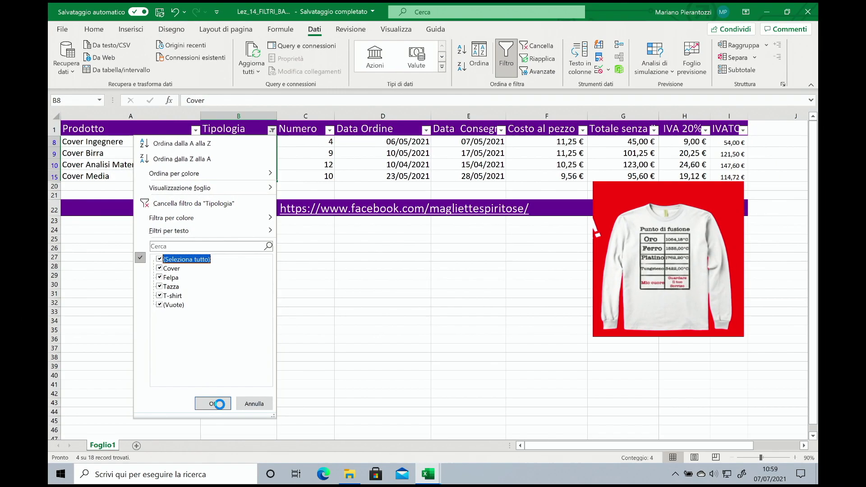
{"action": "left_click", "coordinate": [219, 404]}
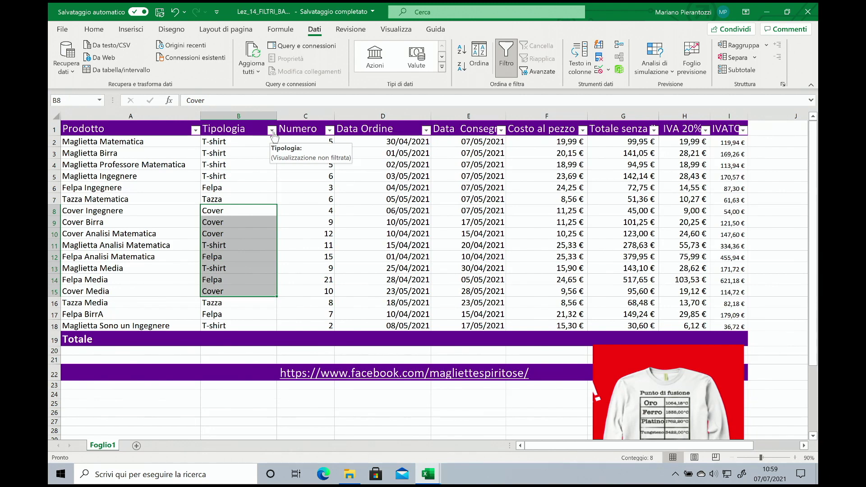
Filter the Tipologia column to show only Cover and Felpa
{"action": "left_click", "coordinate": [273, 132]}
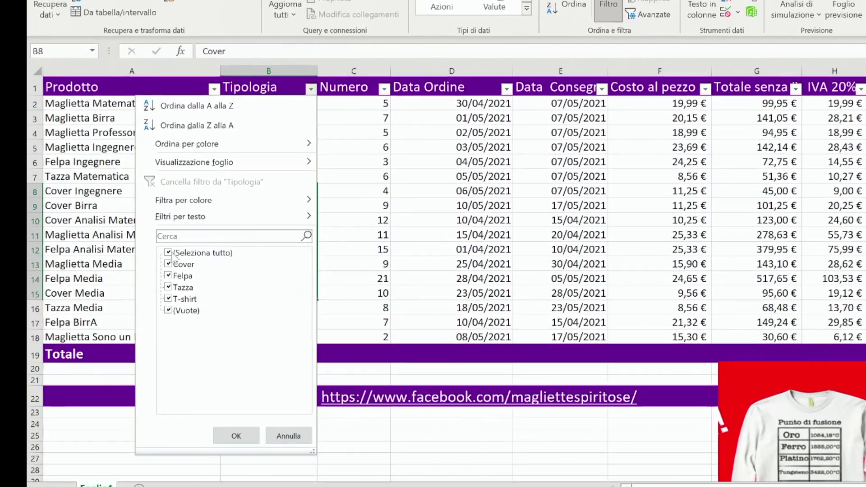
{"action": "left_click", "coordinate": [173, 253]}
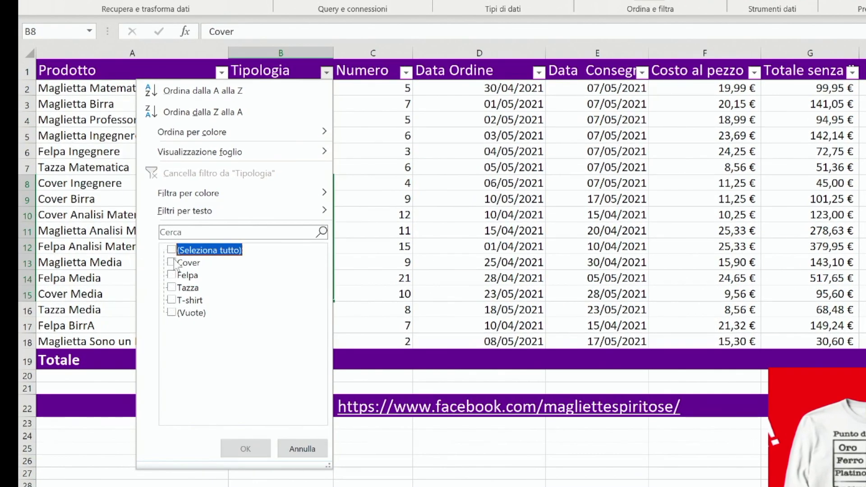
{"action": "left_click", "coordinate": [171, 262]}
{"action": "left_click", "coordinate": [171, 274]}
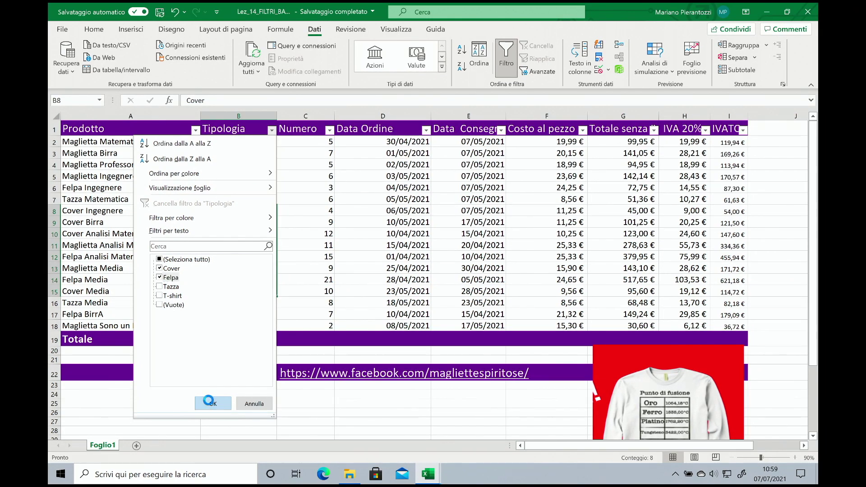
{"action": "left_click", "coordinate": [220, 414]}
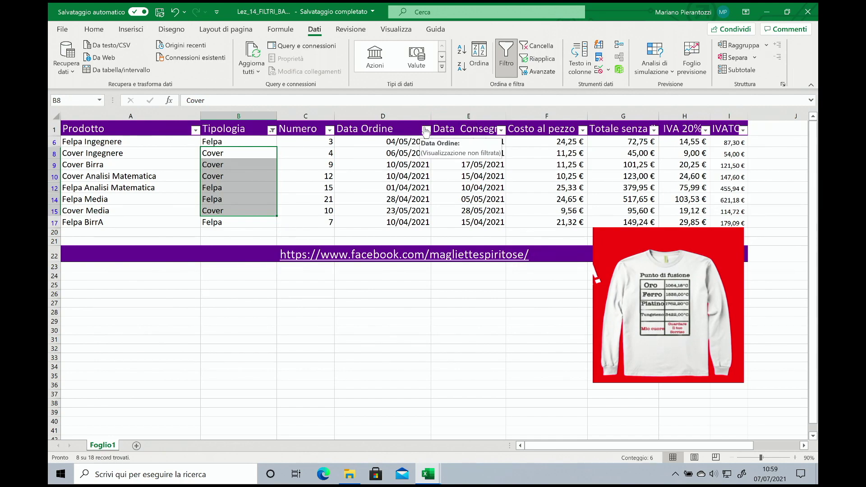
Filter the Data Ordine column to exclude April (aprile) 2021, keeping only the May orders
{"action": "left_click", "coordinate": [425, 131]}
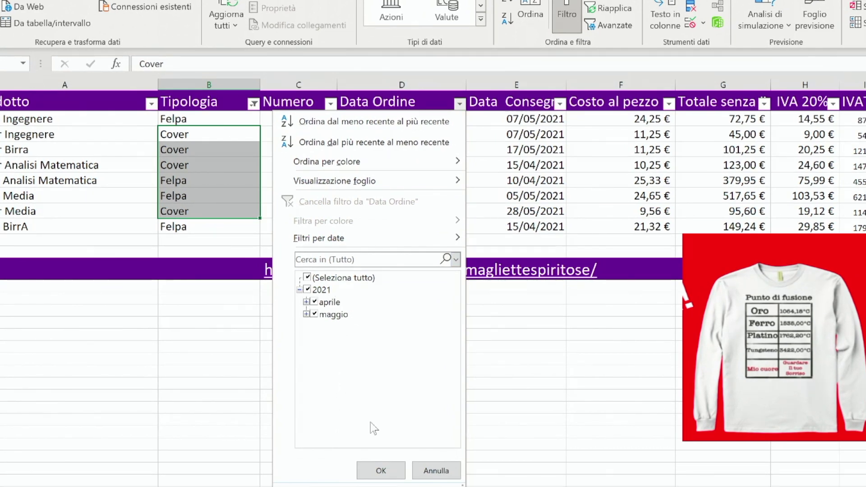
{"action": "left_click", "coordinate": [430, 470]}
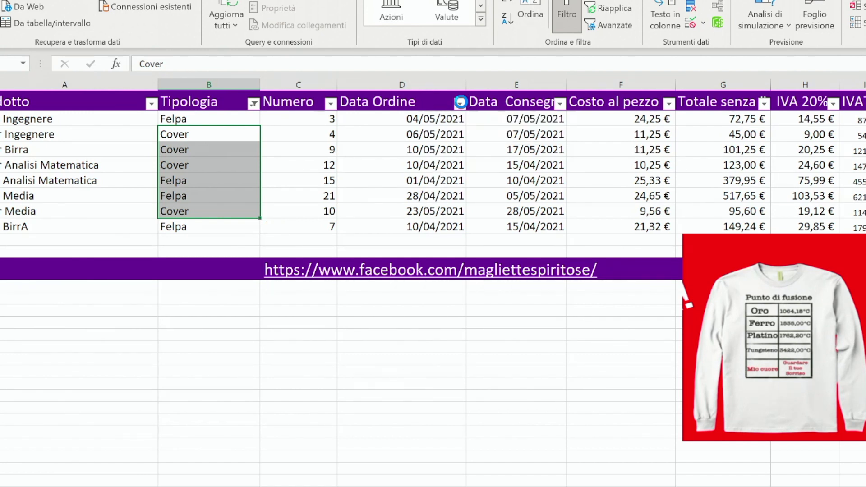
{"action": "left_click", "coordinate": [460, 105]}
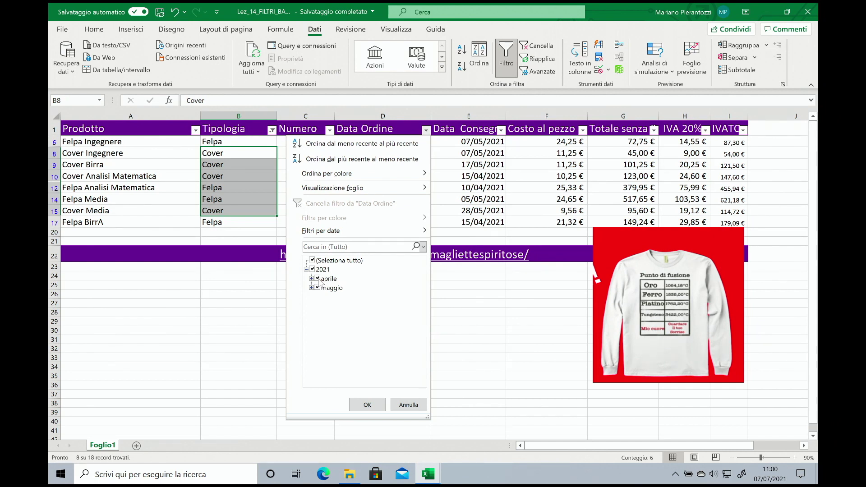
{"action": "left_click", "coordinate": [318, 280]}
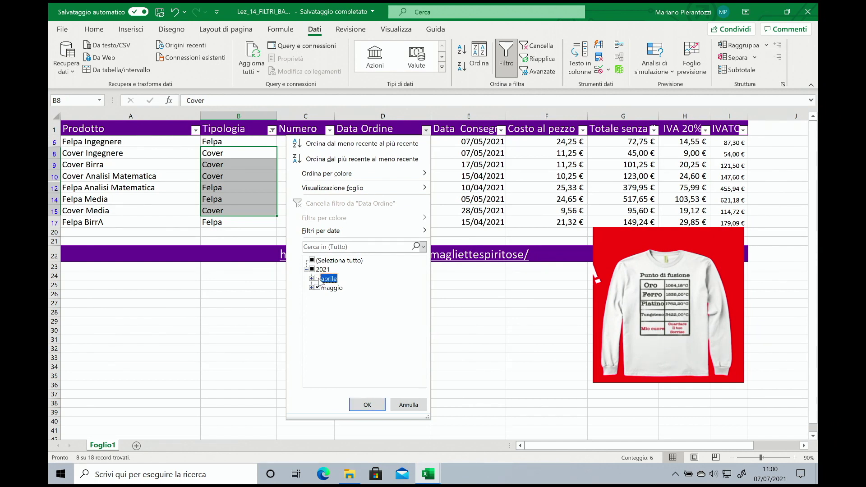
{"action": "left_click", "coordinate": [367, 404]}
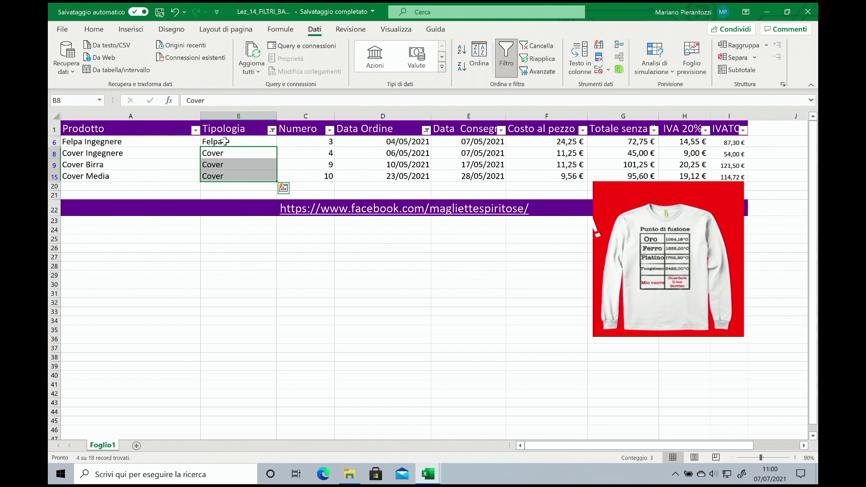
Check the filtered types and order dates, and turn filtering off for the table
{"action": "left_click", "coordinate": [224, 141]}
{"action": "left_click", "coordinate": [227, 153]}
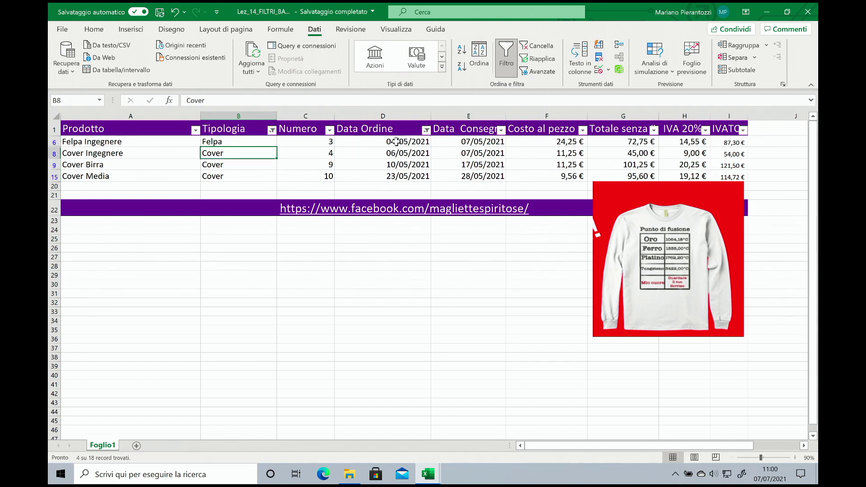
{"action": "left_click", "coordinate": [407, 153]}
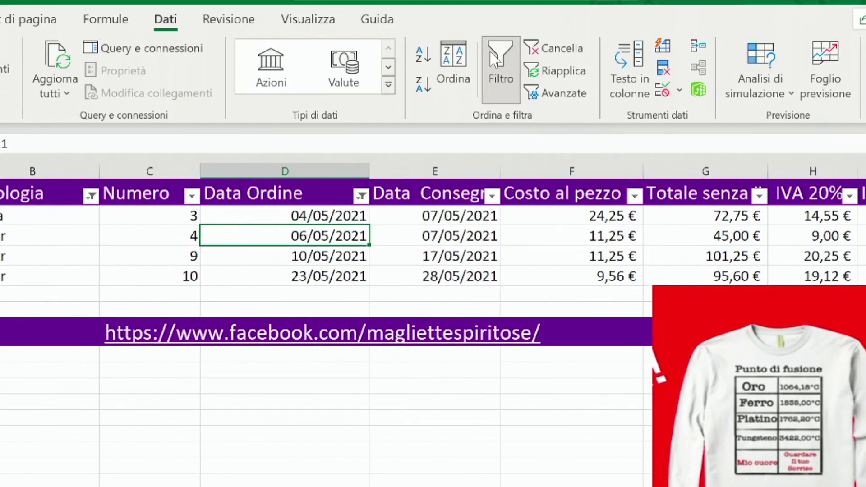
{"action": "left_click", "coordinate": [490, 52]}
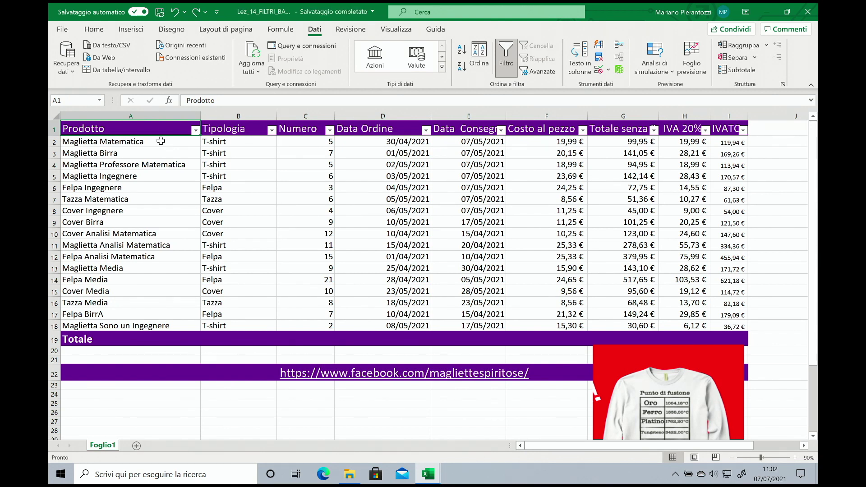
Apply a text filter to the Prodotto column to show only products that do not contain "matematica"
{"action": "left_click", "coordinate": [195, 131]}
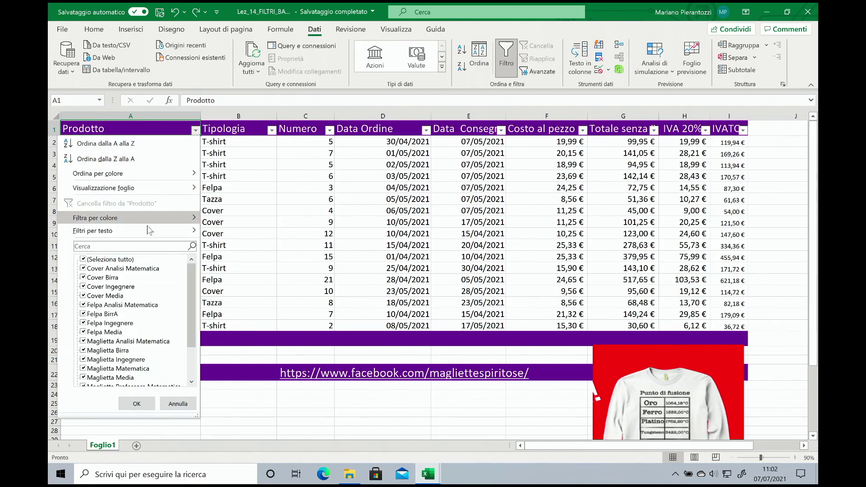
{"action": "mouse_move", "coordinate": [148, 221]}
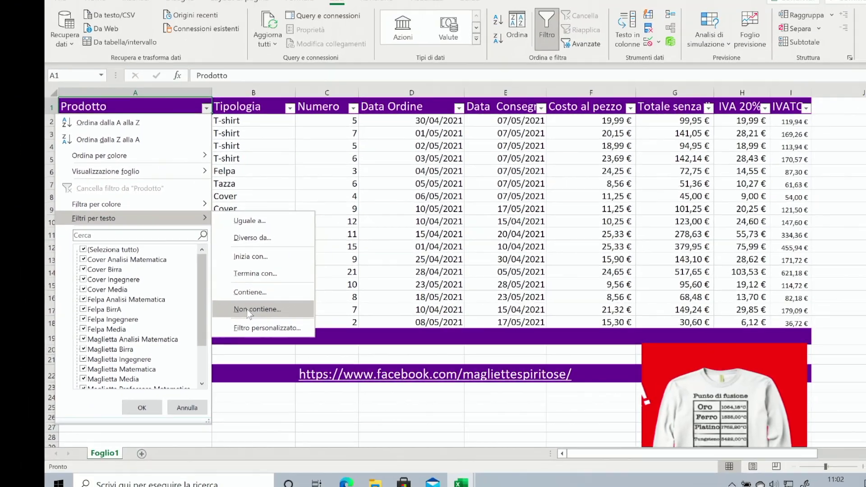
{"action": "left_click", "coordinate": [349, 284]}
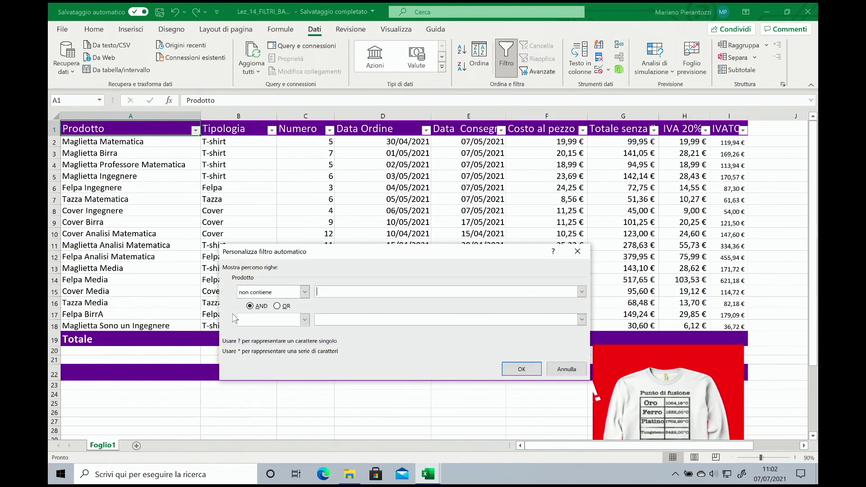
{"action": "type", "text": "mati"}
{"action": "type", "text": "ca"}
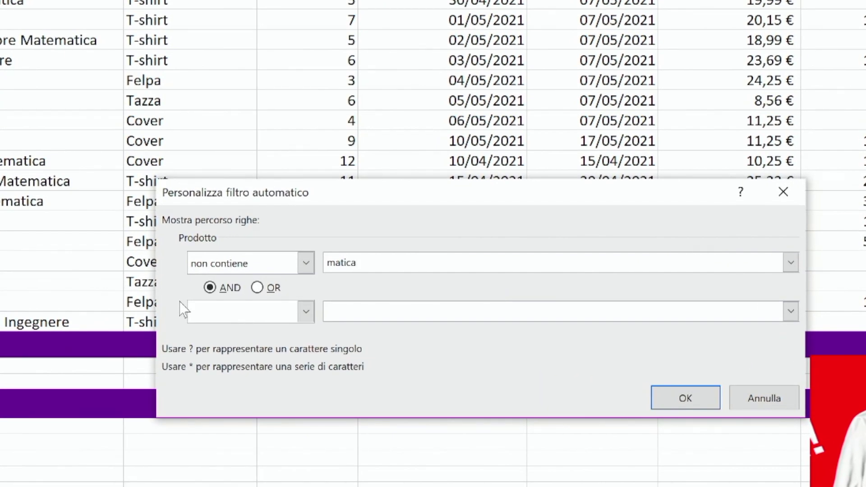
{"action": "key", "text": "BackSpace"}
{"action": "key", "text": "BackSpace"}
{"action": "type", "text": "emati"}
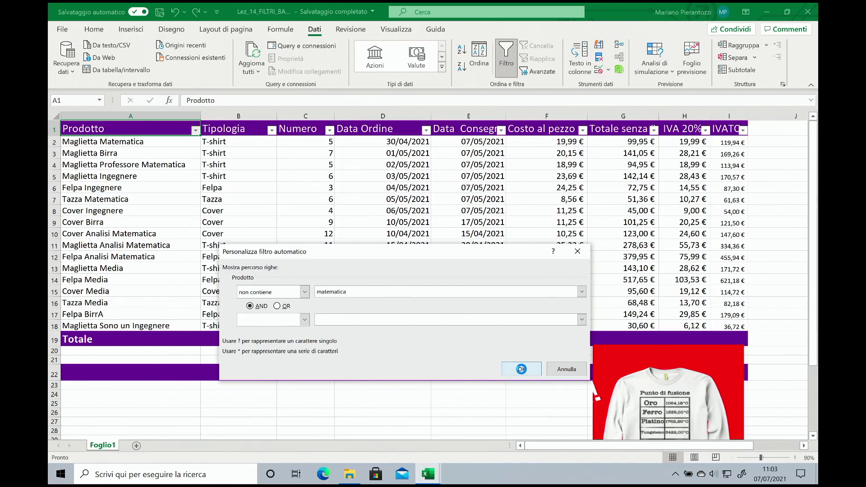
{"action": "left_click", "coordinate": [521, 369]}
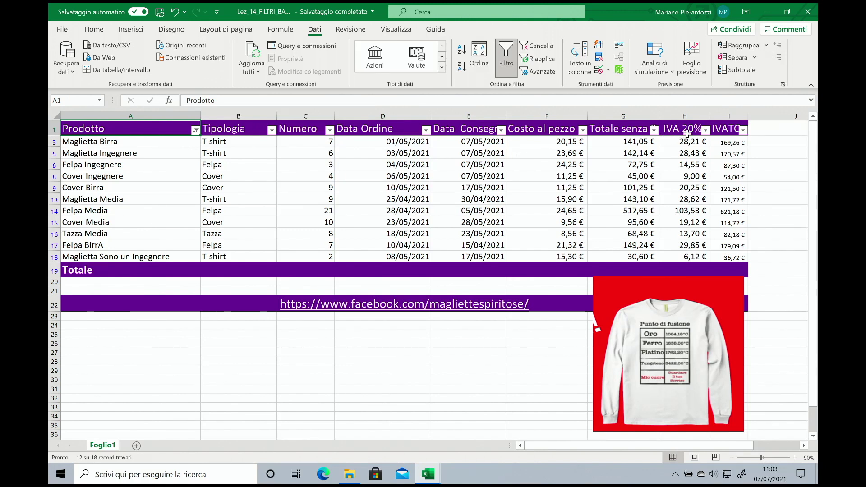
Move the shirt picture beneath the Tipologia column and filter the IVATO column to show only values greater than 100
{"action": "left_click_drag", "start_coordinate": [652, 343], "coordinate": [266, 345]}
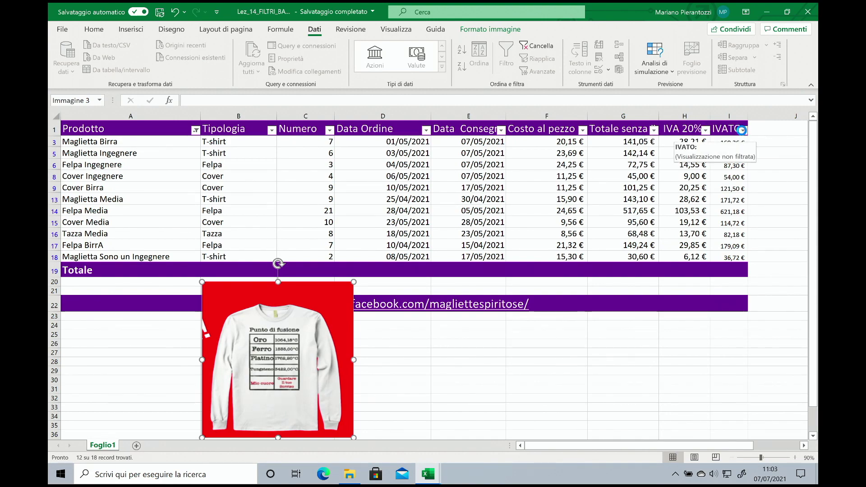
{"action": "left_click", "coordinate": [742, 131]}
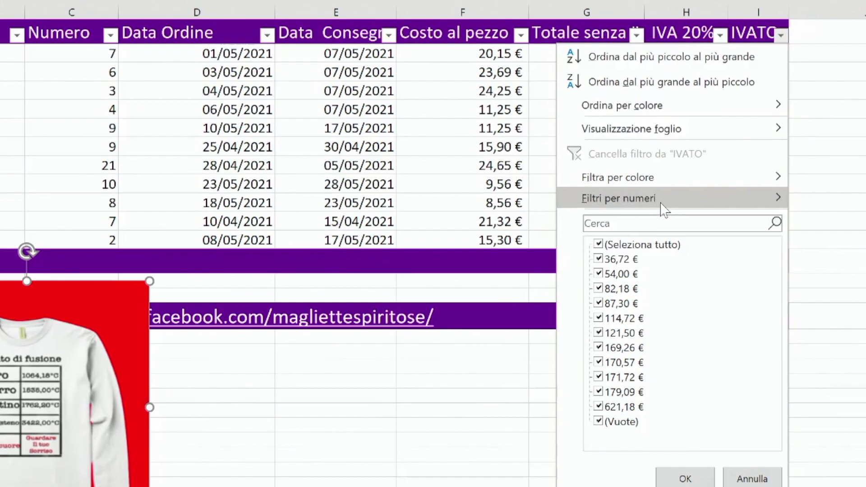
{"action": "mouse_move", "coordinate": [668, 233]}
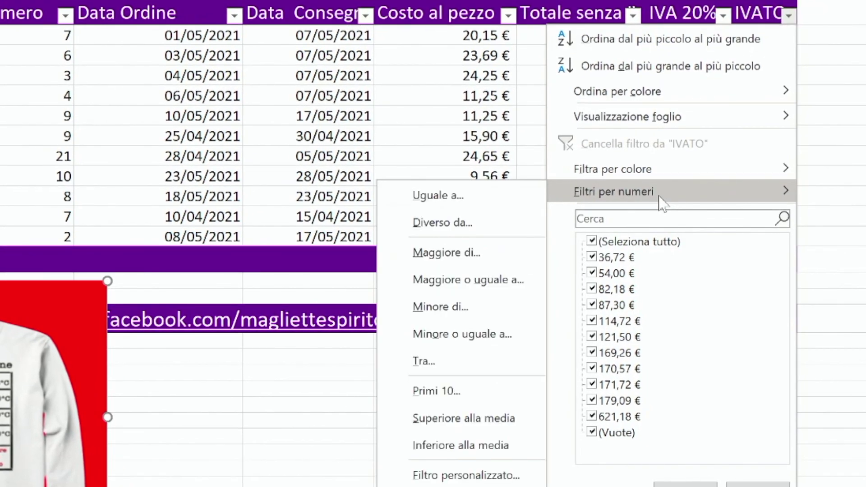
{"action": "left_click", "coordinate": [464, 254]}
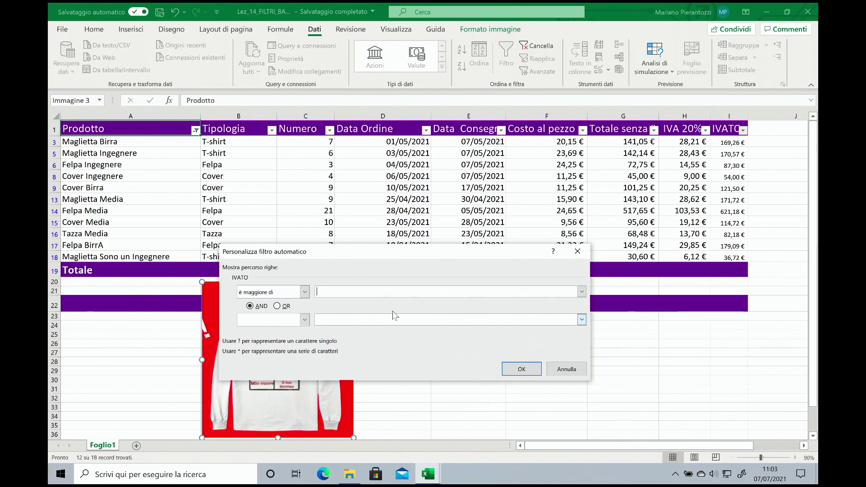
{"action": "type", "text": "100"}
{"action": "left_click", "coordinate": [529, 369]}
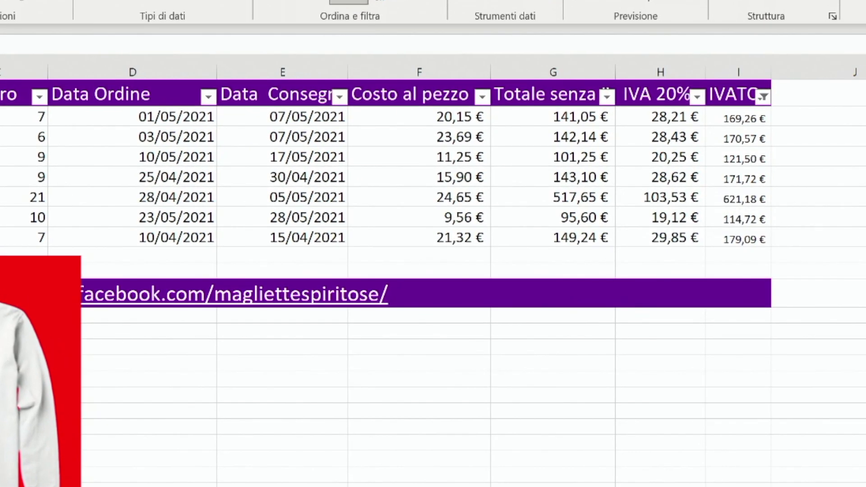
Move the shirt picture below the Facebook link row and review the filtered Prodotto and IVATO values
{"action": "left_click", "coordinate": [129, 328]}
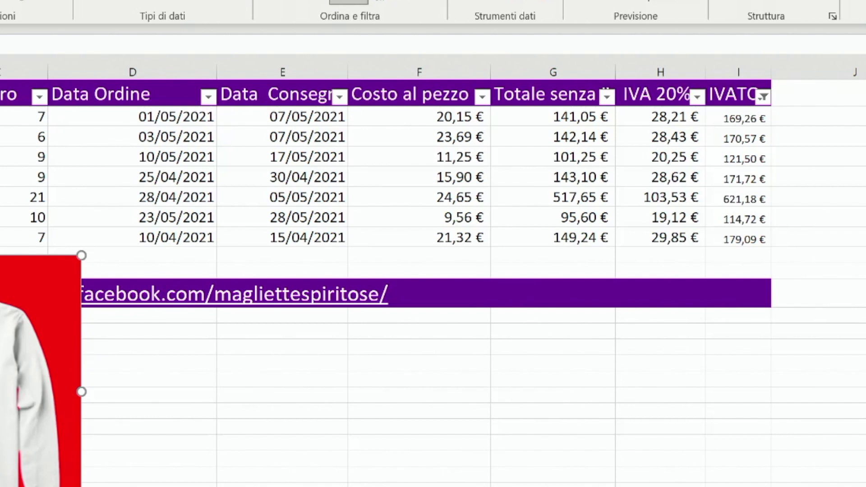
{"action": "left_click_drag", "start_coordinate": [56, 343], "coordinate": [2, 418]}
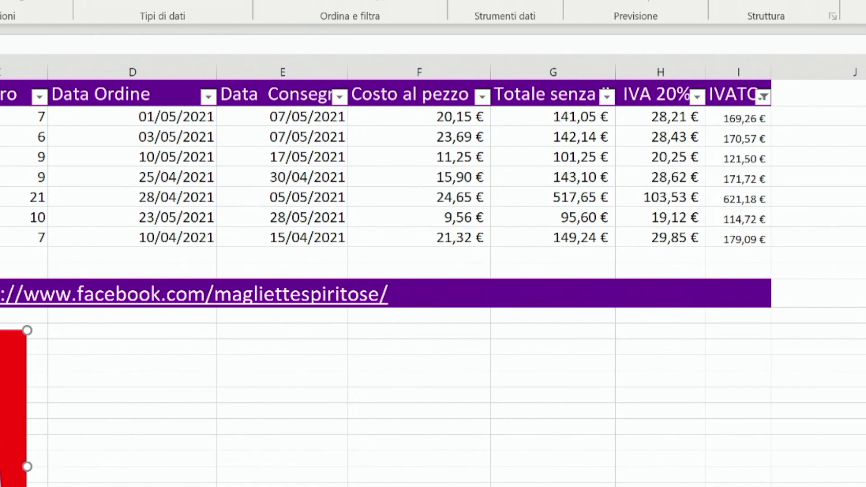
{"action": "left_click_drag", "start_coordinate": [106, 142], "coordinate": [107, 209]}
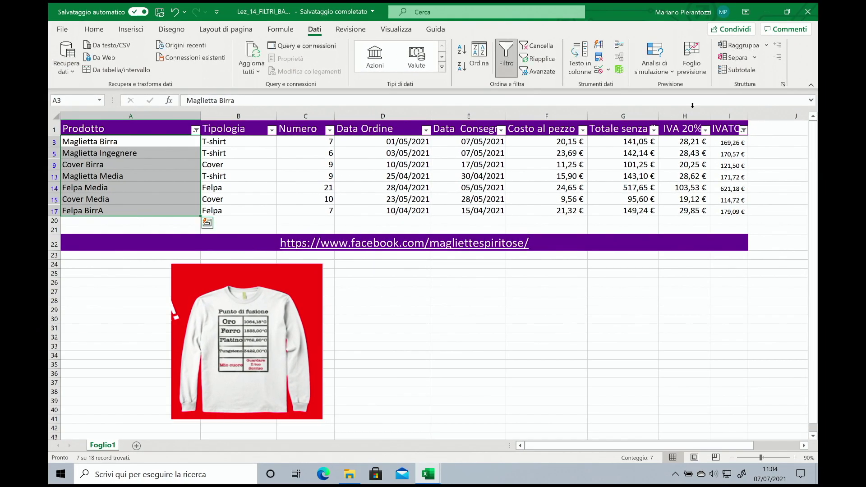
{"action": "left_click_drag", "start_coordinate": [727, 142], "coordinate": [725, 211]}
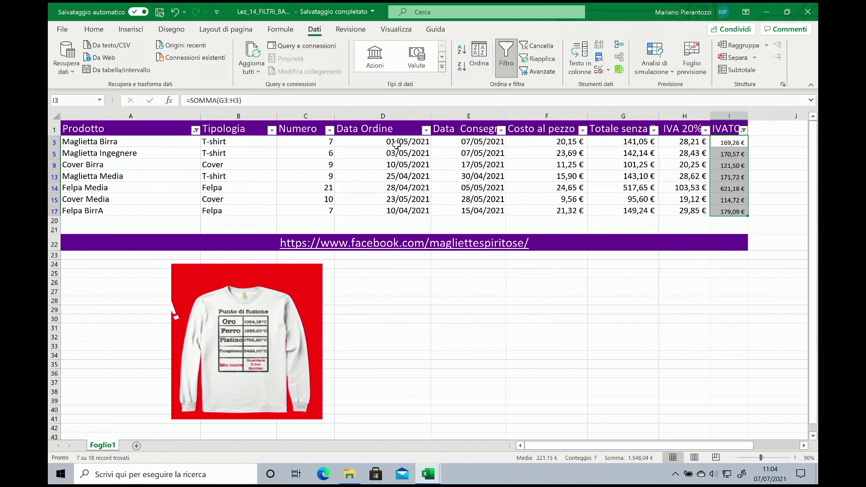
Set up a between-dates filter on the Data Ordine column with 02/04/2021 as the start date
{"action": "left_click", "coordinate": [381, 143]}
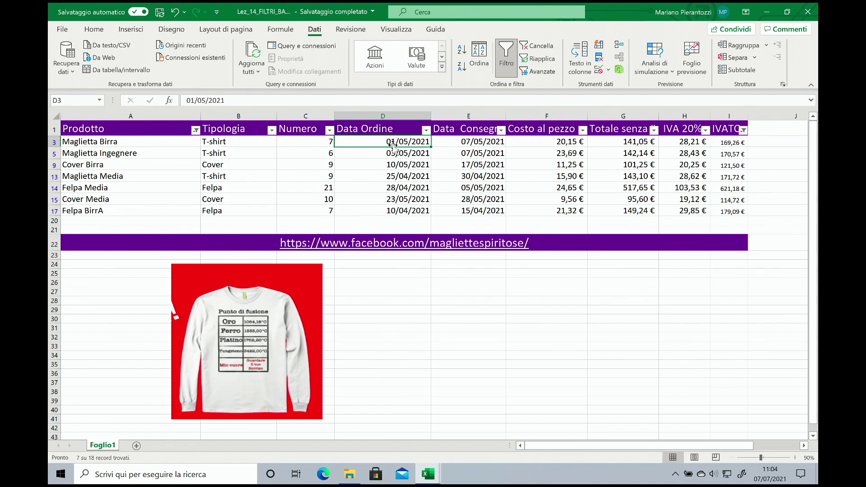
{"action": "left_click", "coordinate": [426, 131]}
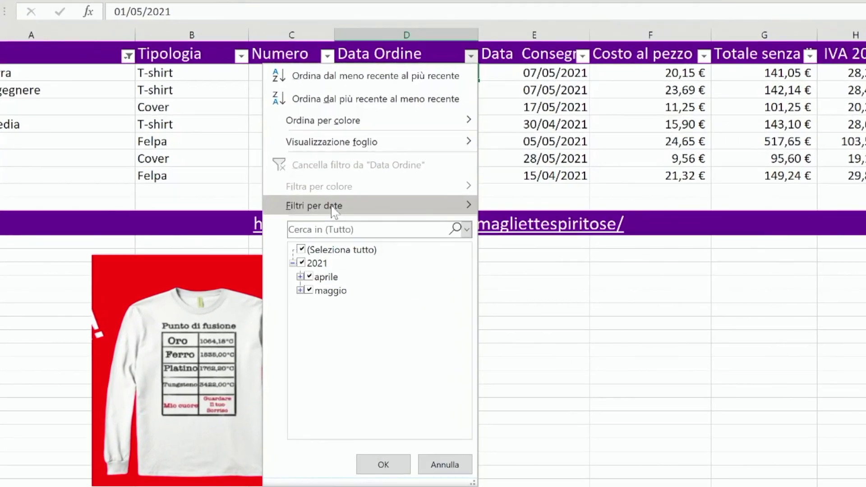
{"action": "mouse_move", "coordinate": [334, 233]}
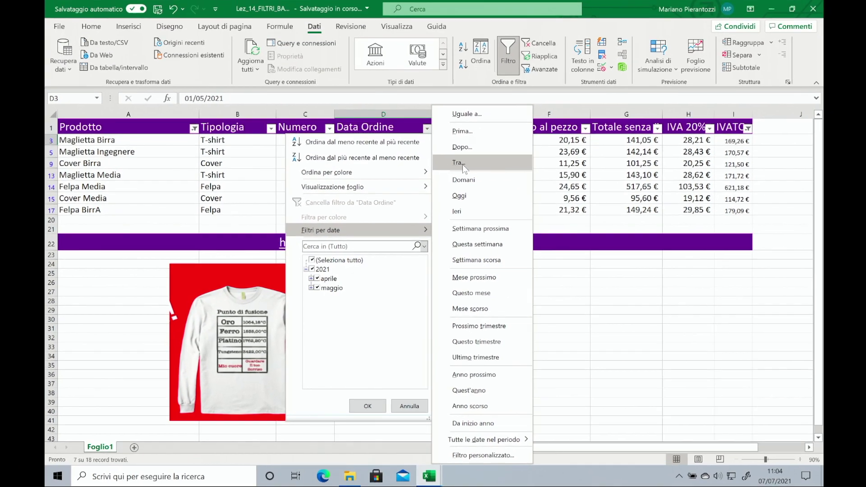
{"action": "left_click", "coordinate": [461, 165]}
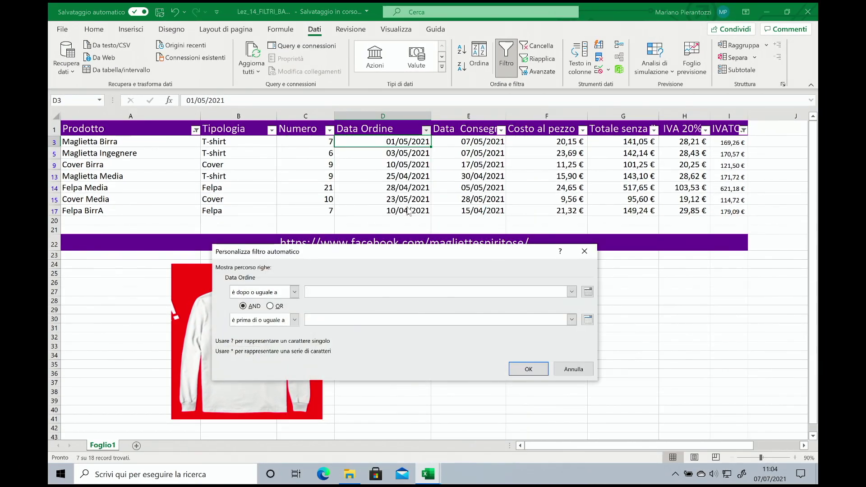
{"action": "left_click", "coordinate": [588, 292]}
{"action": "left_click", "coordinate": [514, 305]}
{"action": "left_click", "coordinate": [514, 305]}
{"action": "left_click", "coordinate": [514, 305]}
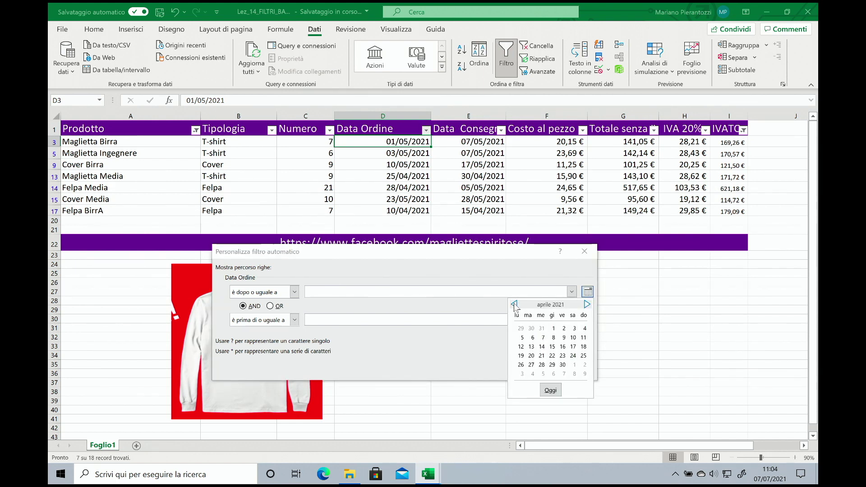
{"action": "left_click", "coordinate": [564, 330]}
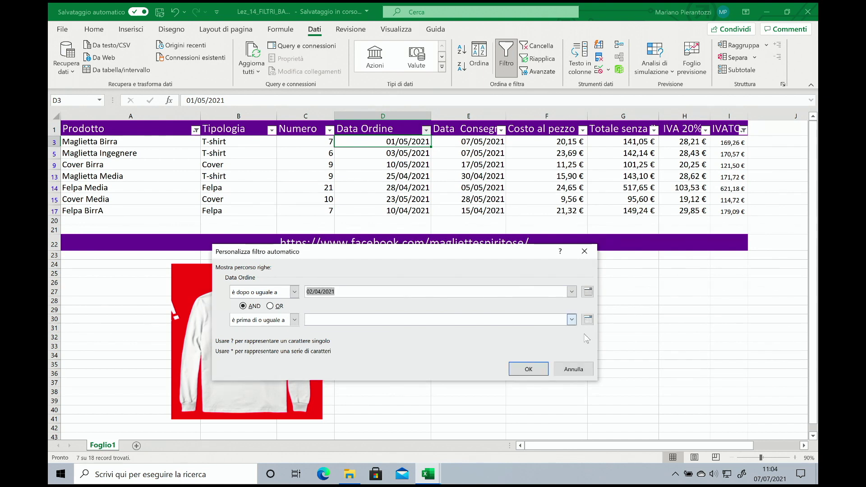
Set the end date of the Data Ordine filter to 22/04/2021 and apply the filter
{"action": "left_click", "coordinate": [588, 320]}
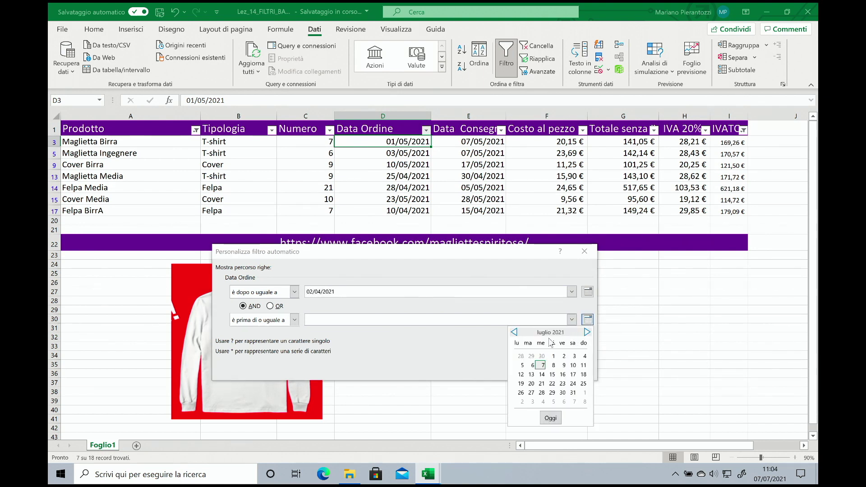
{"action": "left_click", "coordinate": [515, 334]}
{"action": "left_click", "coordinate": [515, 334]}
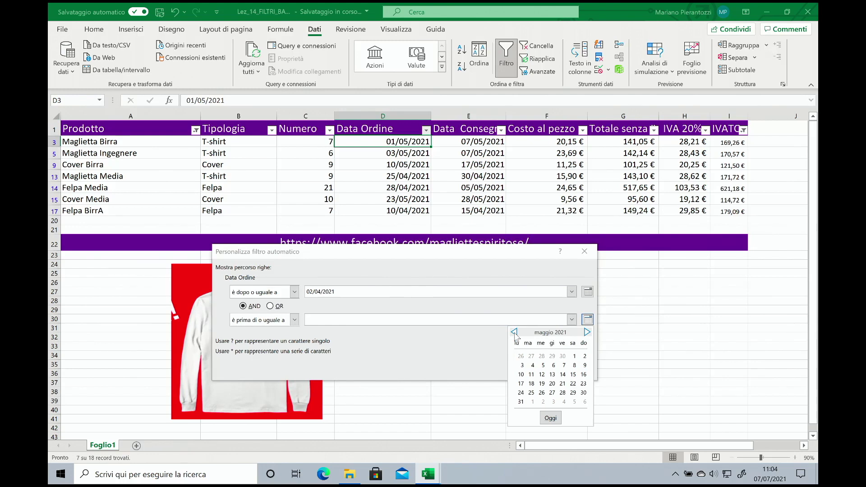
{"action": "left_click", "coordinate": [514, 334]}
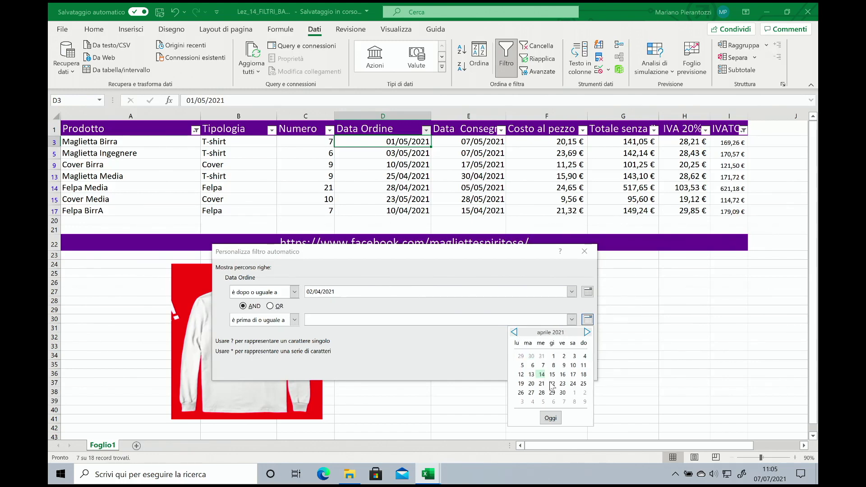
{"action": "left_click", "coordinate": [552, 384]}
{"action": "left_click", "coordinate": [534, 368]}
{"action": "left_click", "coordinate": [530, 366]}
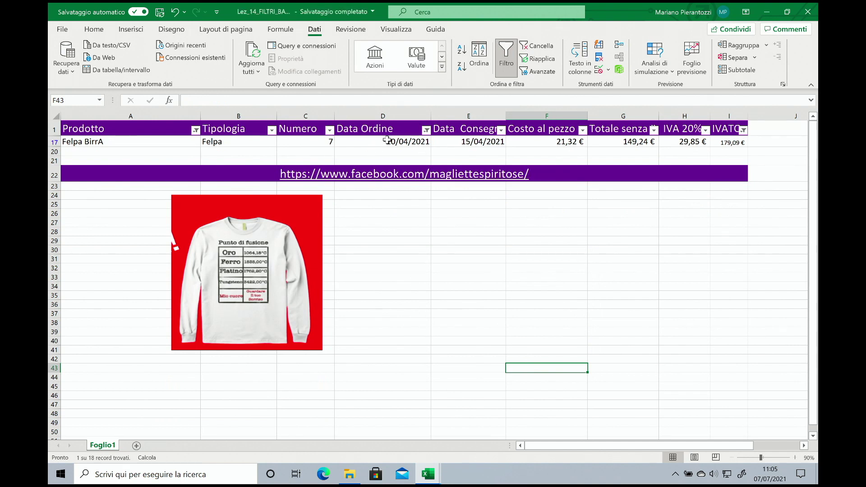